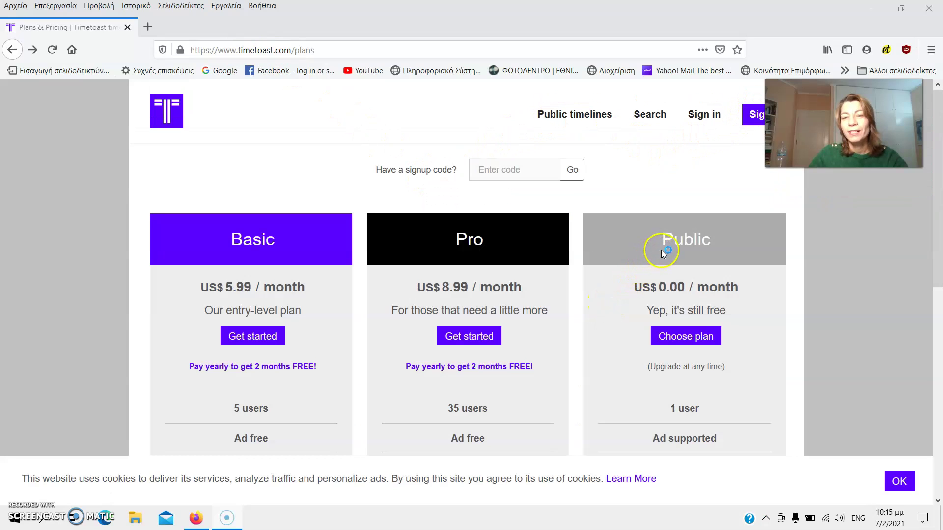
# - Create a free Public Timetoast account through the sign-up form
pyautogui.click(686, 336)
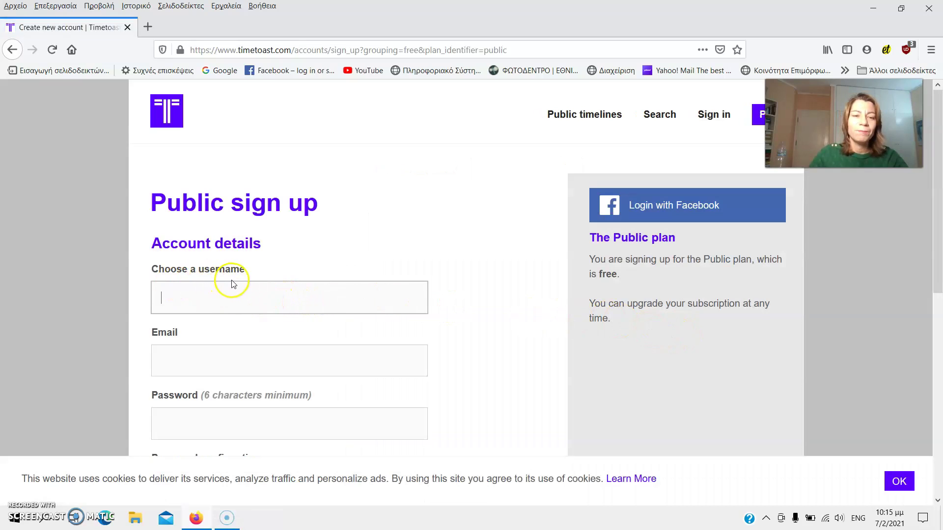
pyautogui.scroll(-3, 199, 369)
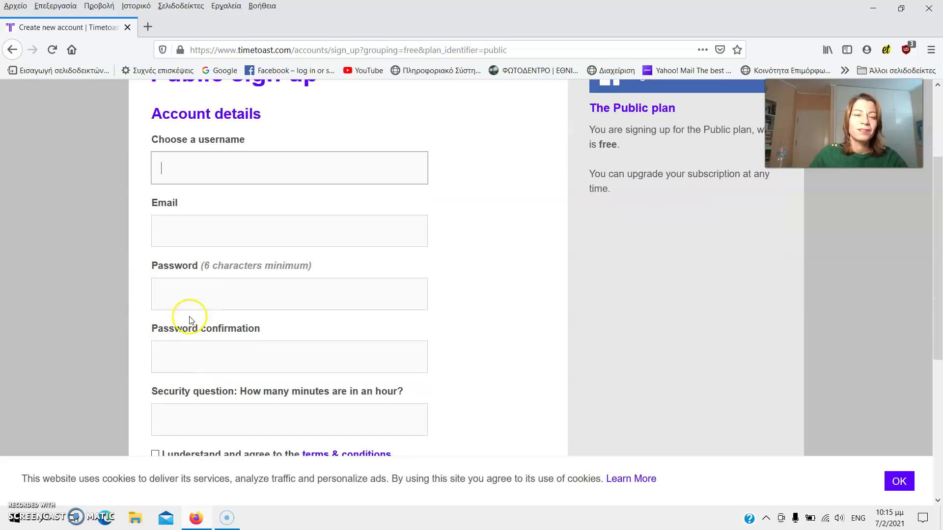
pyautogui.scroll(-2, 249, 358)
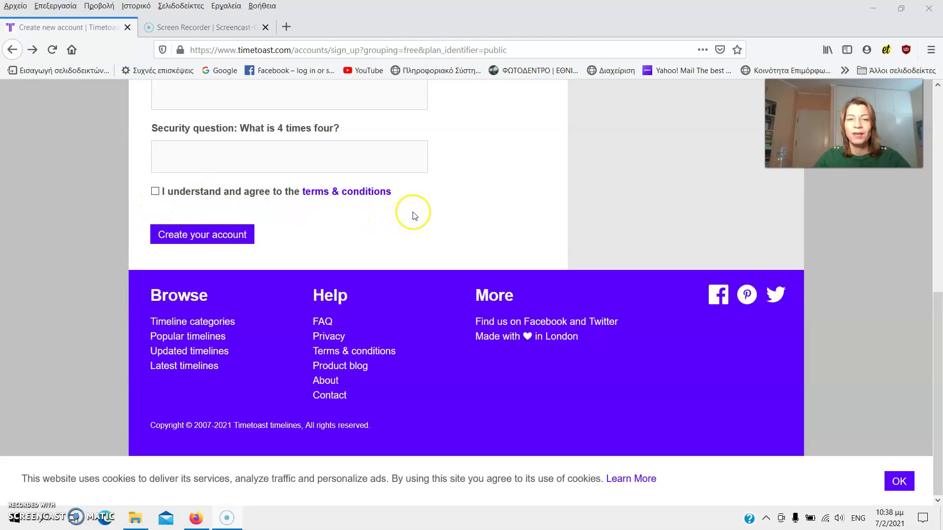
pyautogui.click(206, 244)
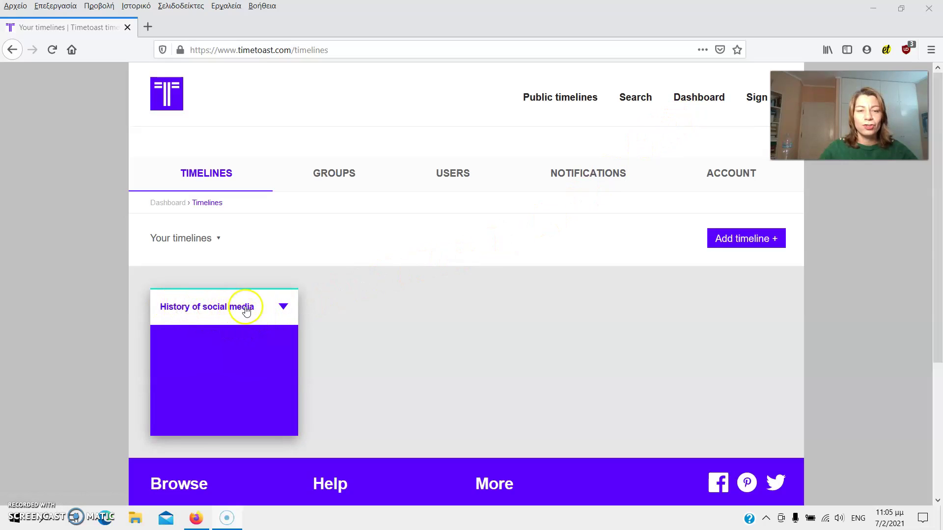
pyautogui.click(284, 309)
pyautogui.click(278, 346)
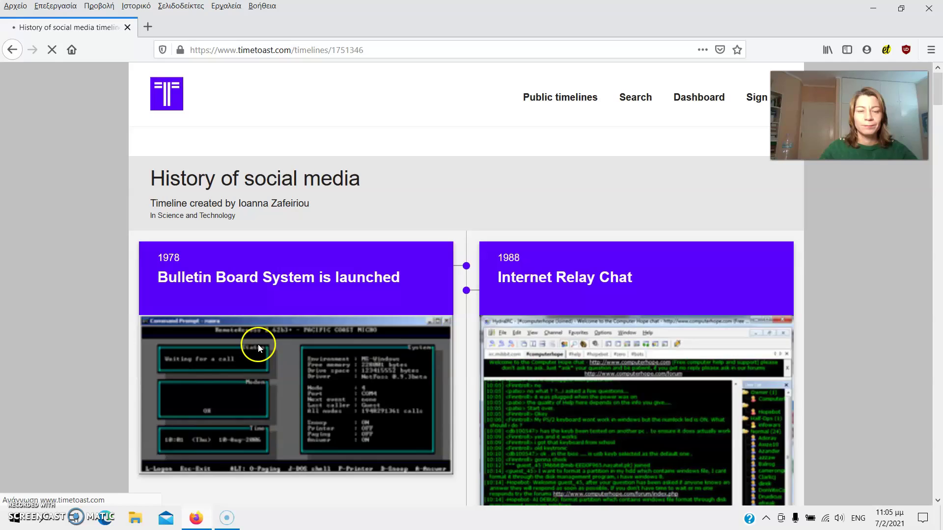
pyautogui.scroll(-1, 259, 336)
pyautogui.scroll(-1, 260, 336)
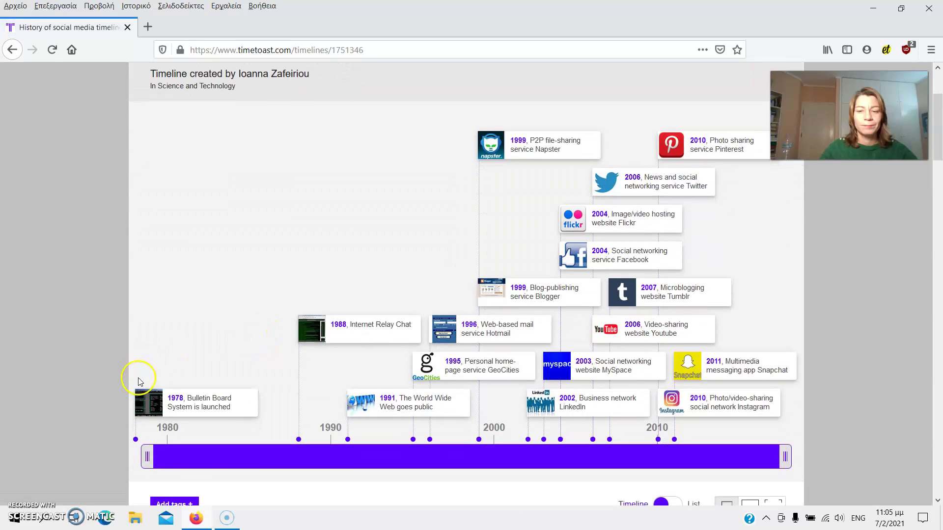
pyautogui.scroll(-1, 147, 378)
pyautogui.scroll(2, 147, 376)
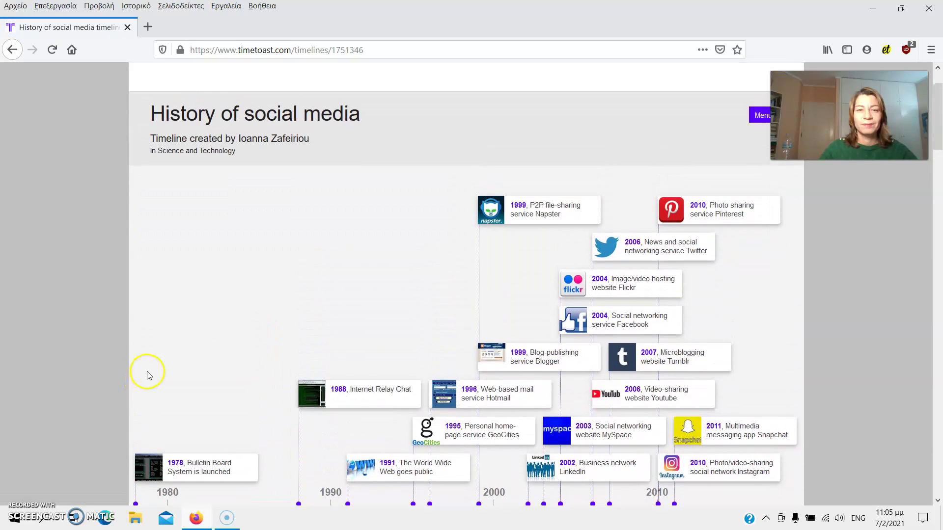
pyautogui.scroll(1, 147, 372)
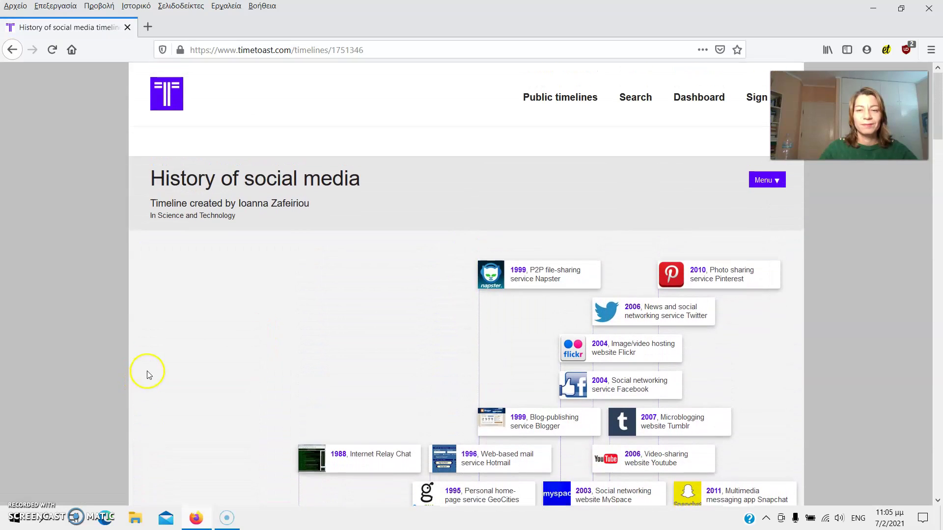
pyautogui.click(688, 105)
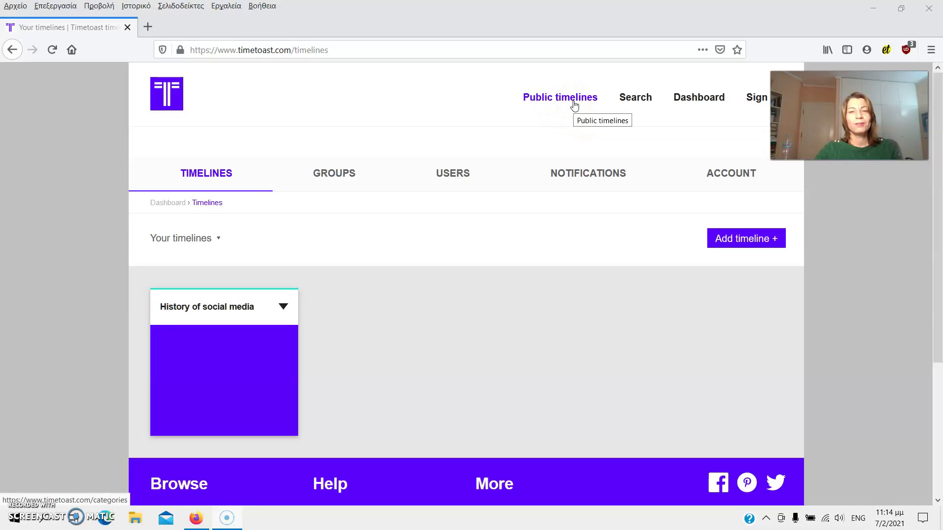
pyautogui.click(574, 106)
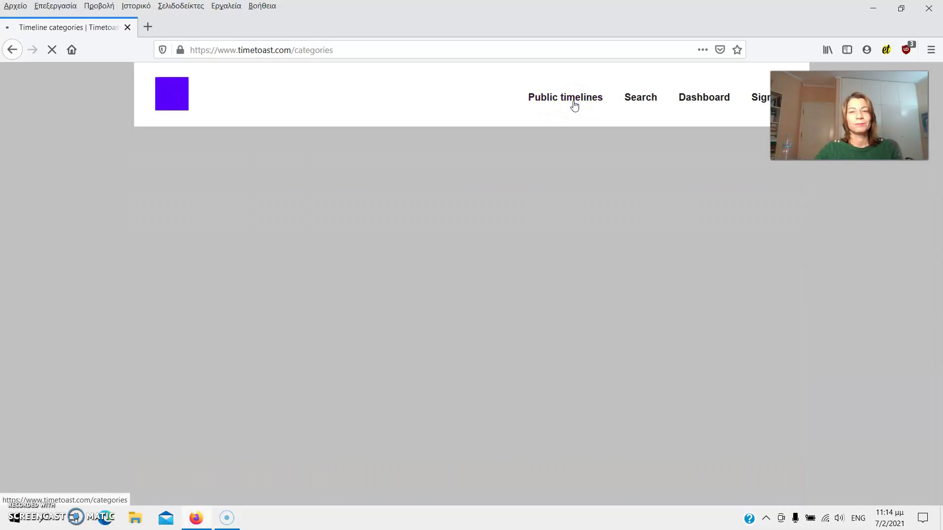
pyautogui.scroll(-2, 623, 201)
pyautogui.scroll(-3, 654, 249)
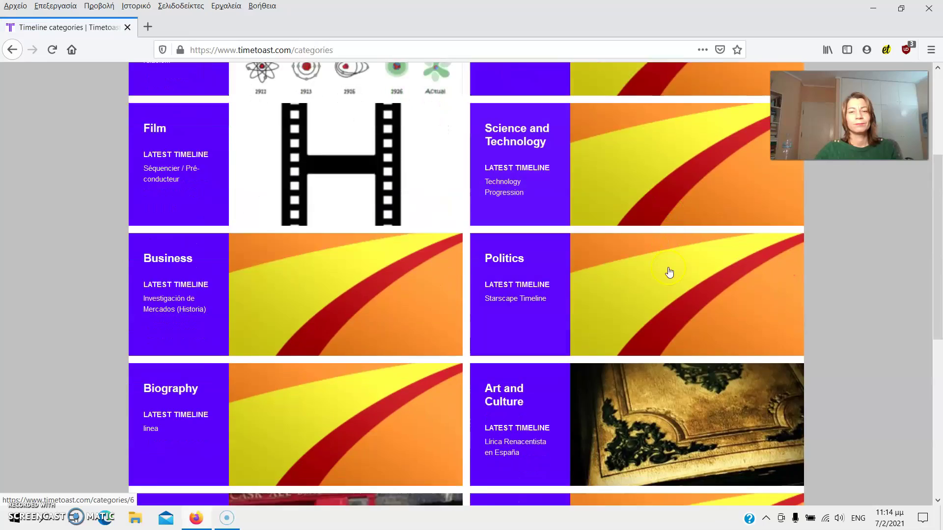
pyautogui.scroll(-3, 676, 288)
pyautogui.scroll(-3, 685, 304)
pyautogui.scroll(2, 689, 312)
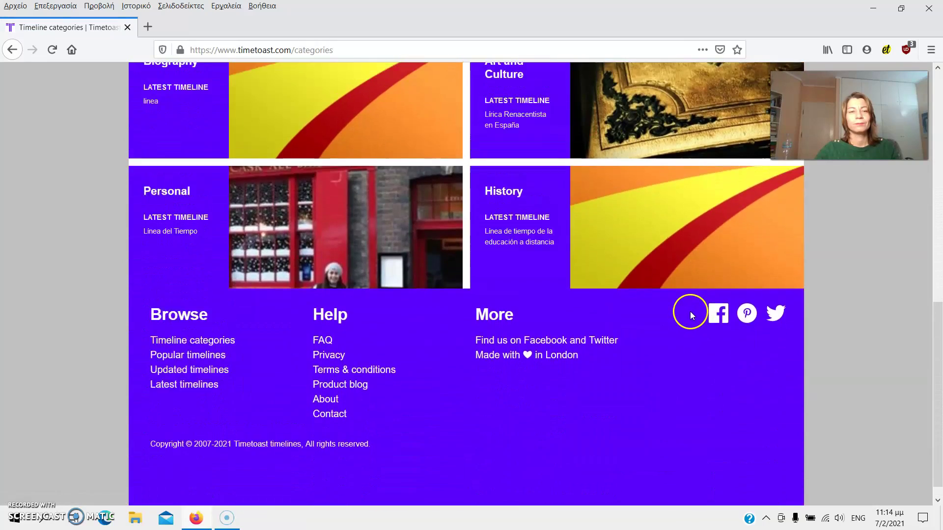
pyautogui.scroll(3, 691, 312)
pyautogui.scroll(3, 689, 306)
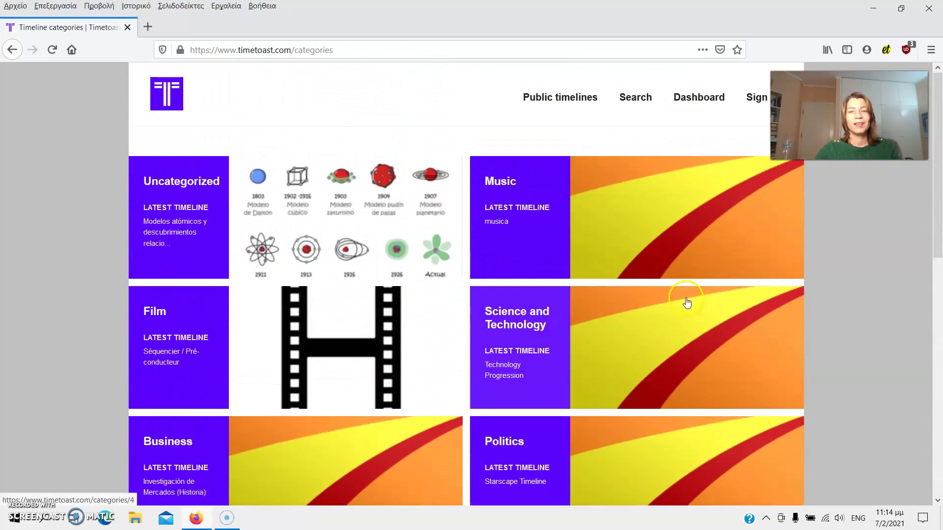
pyautogui.click(627, 100)
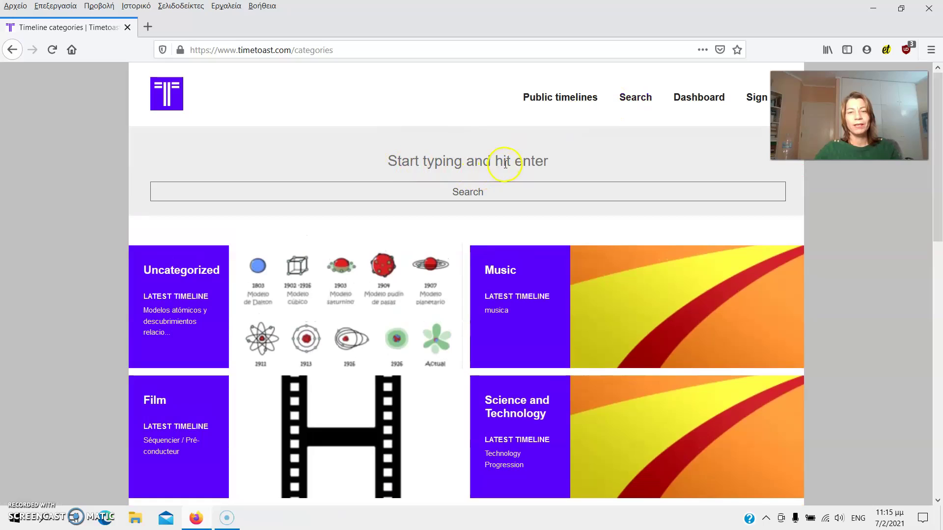
pyautogui.click(471, 193)
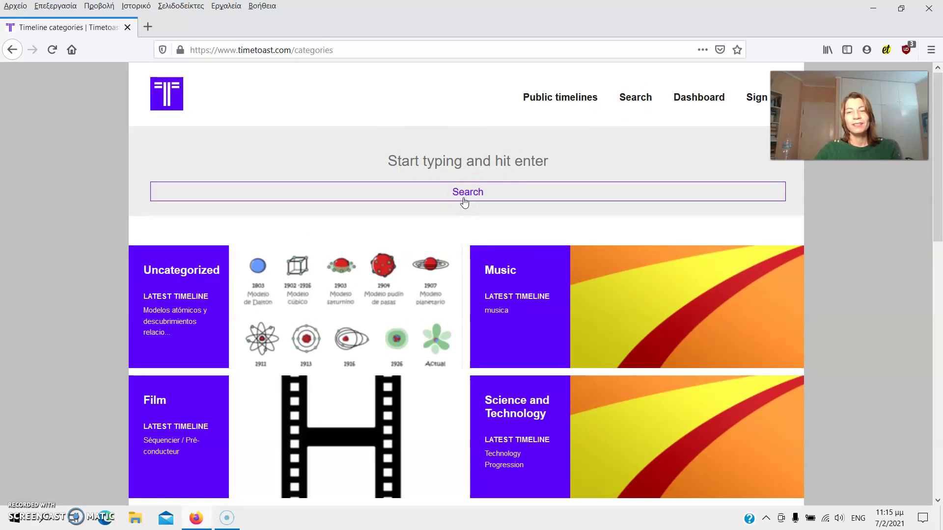
pyautogui.click(686, 100)
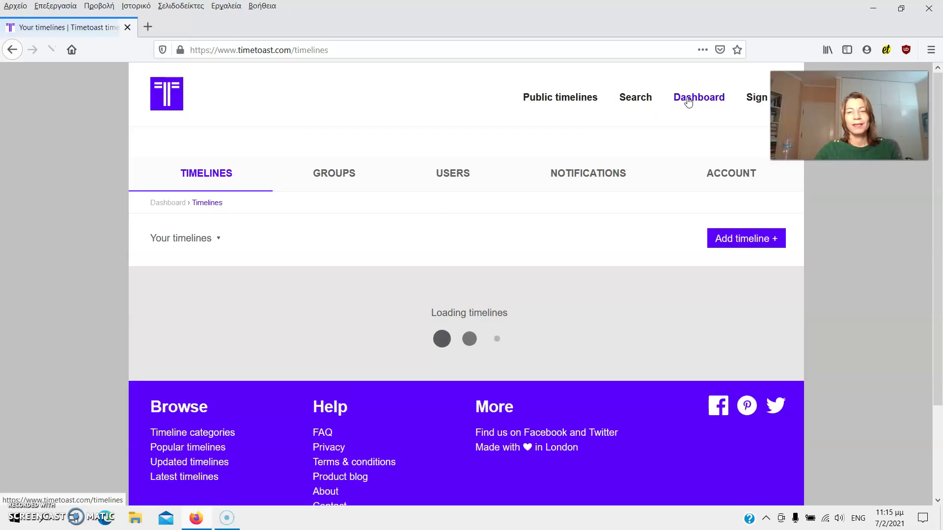
# - Start a new timeline titled 'Mary Smith's biography', keeping the Uncategorized category
pyautogui.click(727, 241)
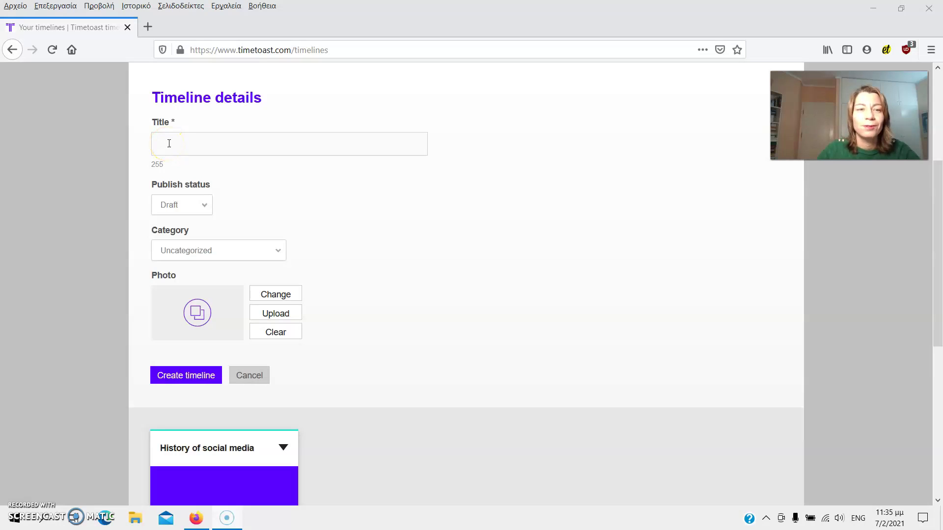
pyautogui.click(169, 144)
pyautogui.write('Ma')
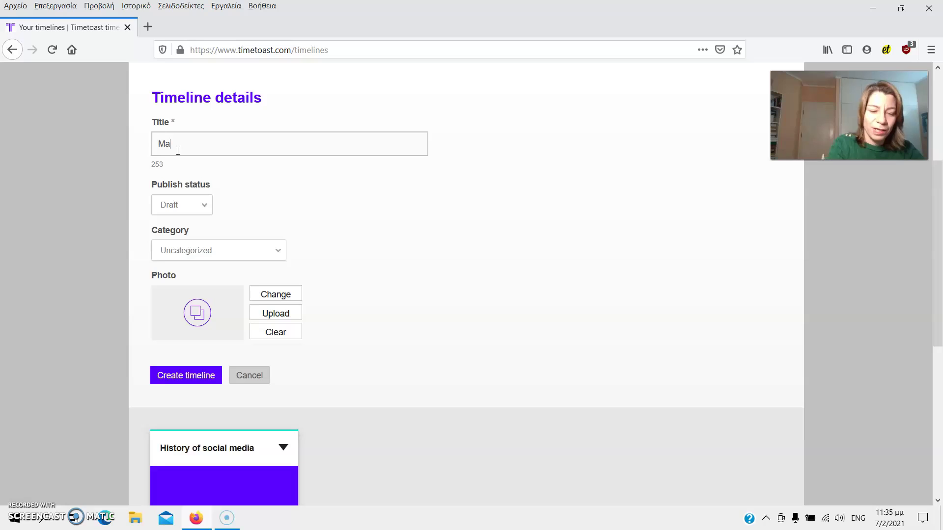
pyautogui.write('ry Smi')
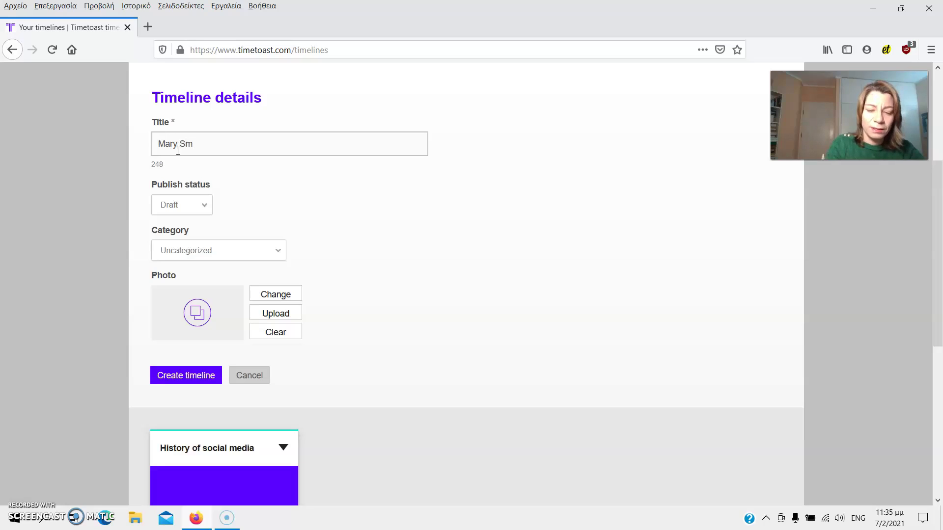
pyautogui.write("th's ")
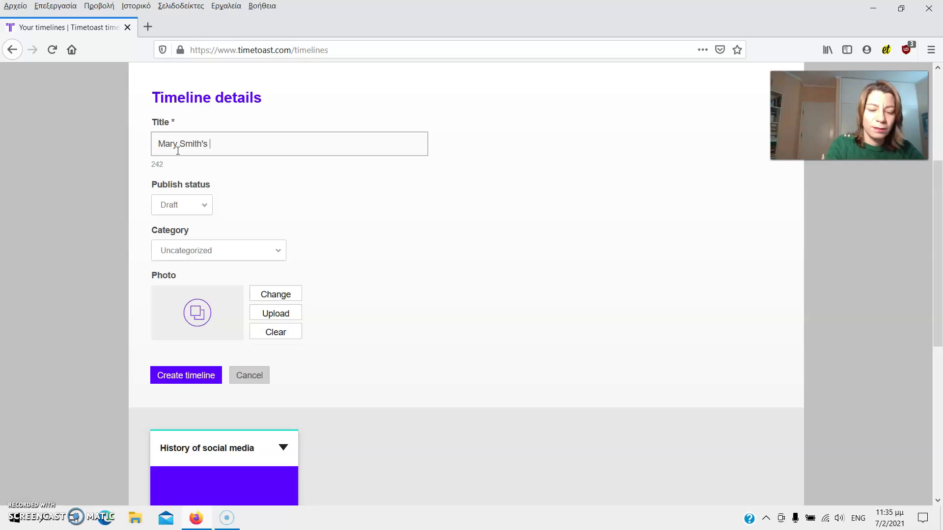
pyautogui.write('biograp')
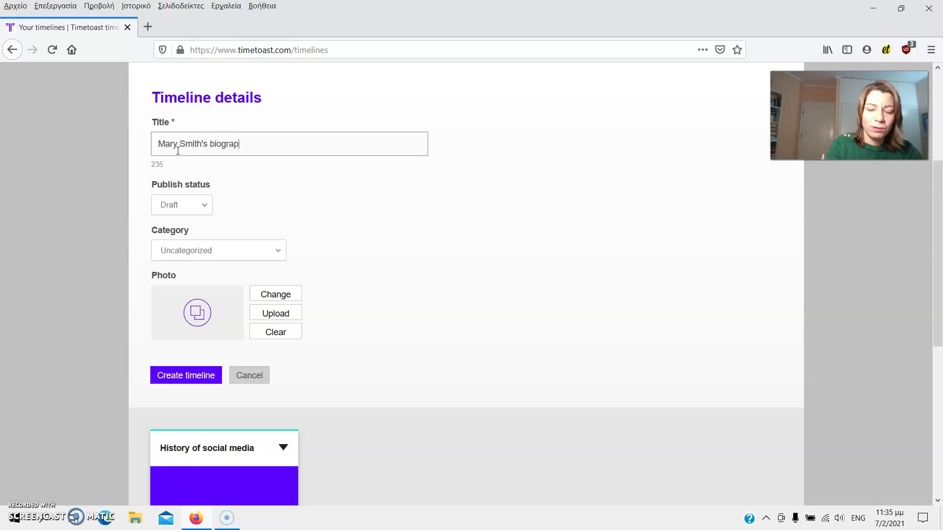
pyautogui.write('hy')
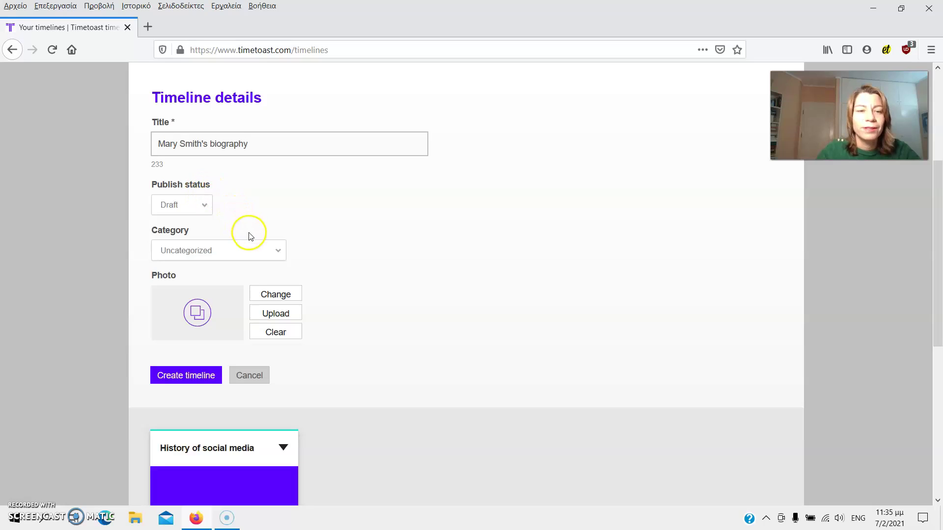
pyautogui.click(278, 252)
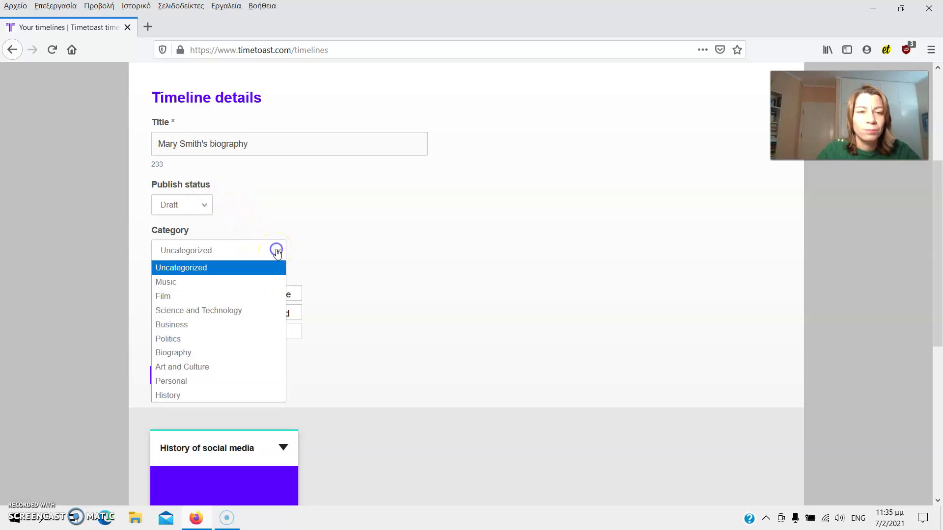
pyautogui.click(277, 251)
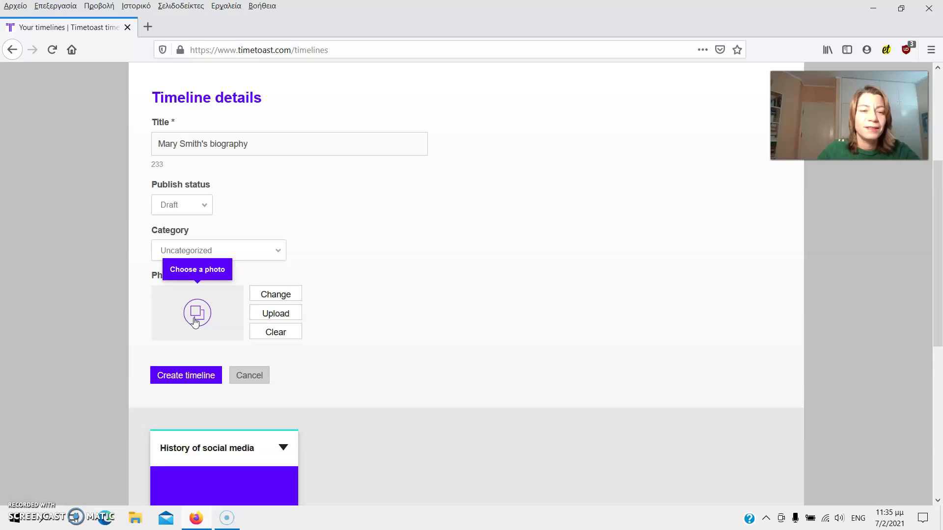
pyautogui.click(195, 322)
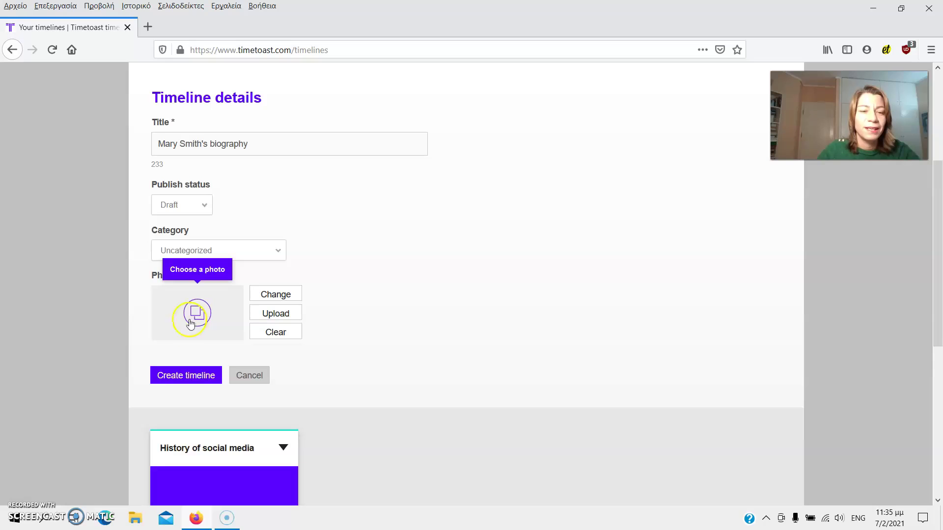
# - Create the timeline and add a 'Birth' event in 1986 described 'She was born in 1986.'
pyautogui.click(189, 380)
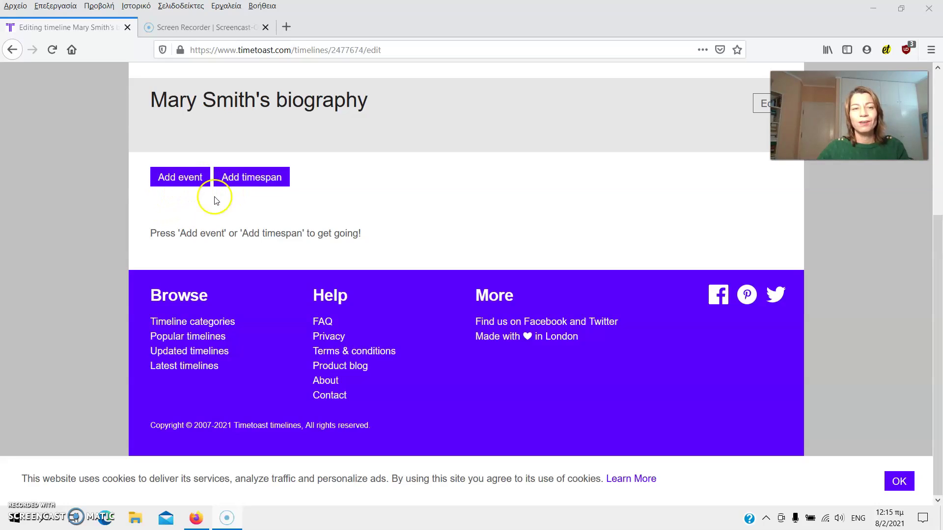
pyautogui.click(179, 178)
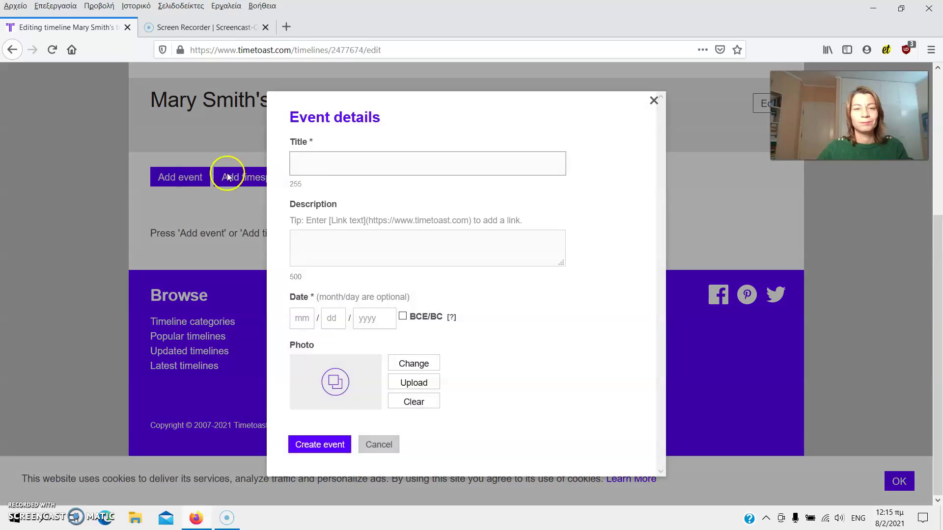
pyautogui.click(318, 165)
pyautogui.write('Birth')
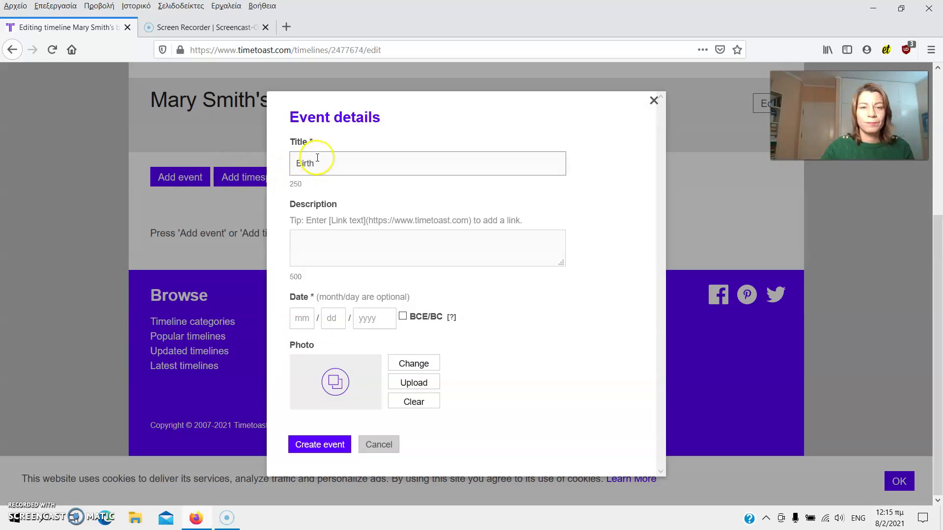
pyautogui.click(328, 244)
pyautogui.write('S')
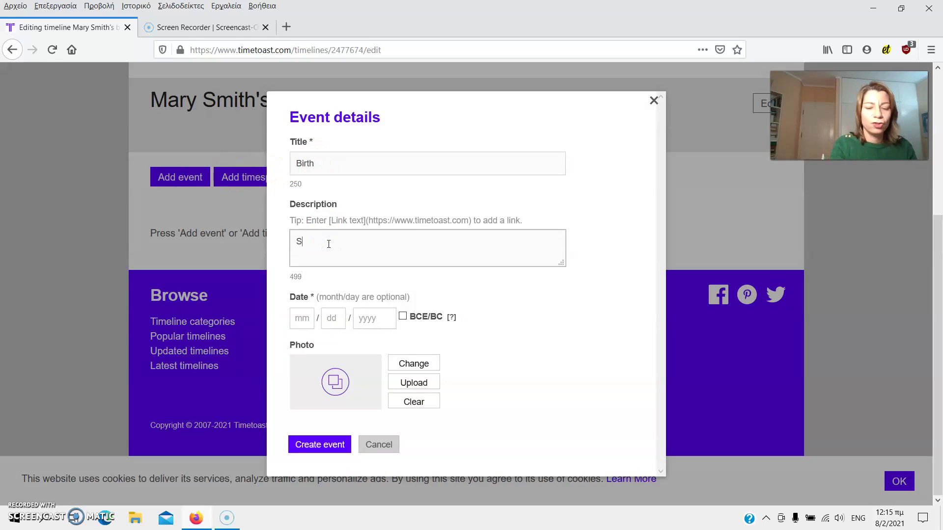
pyautogui.write('he was born')
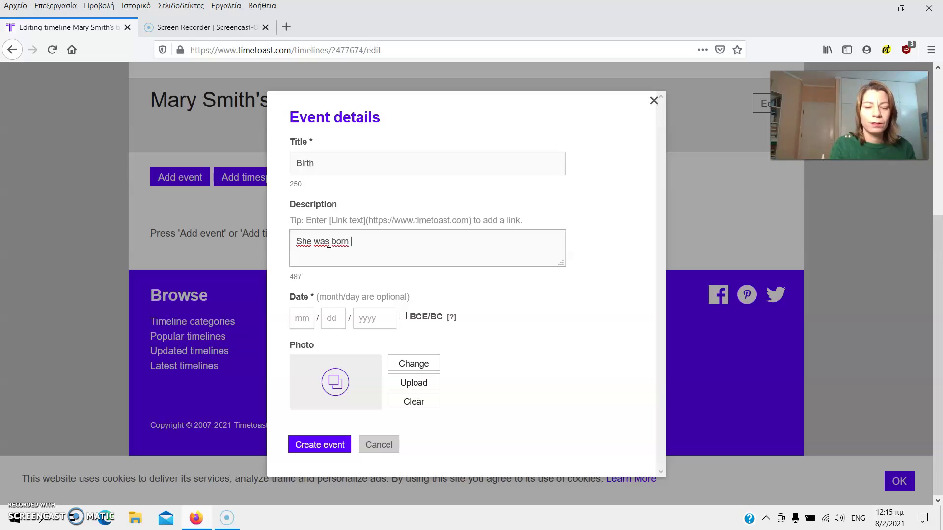
pyautogui.write('1986.')
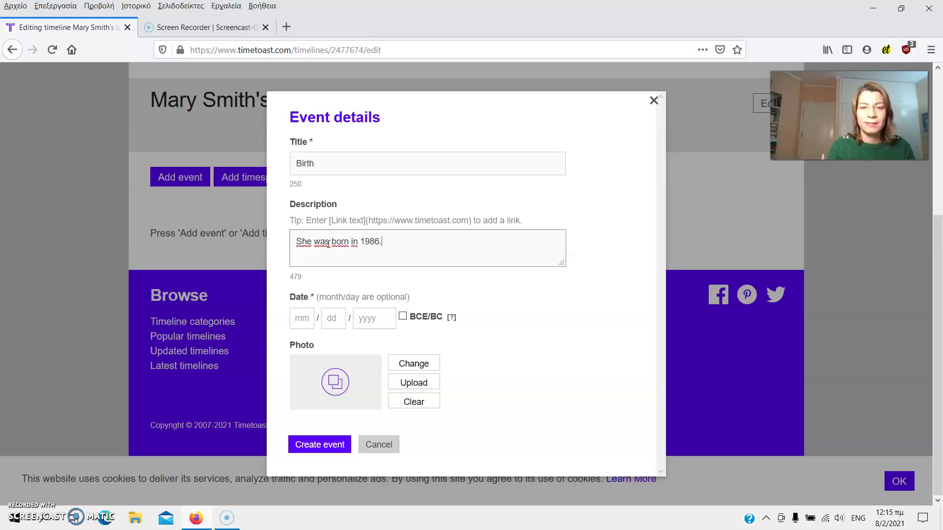
pyautogui.click(302, 316)
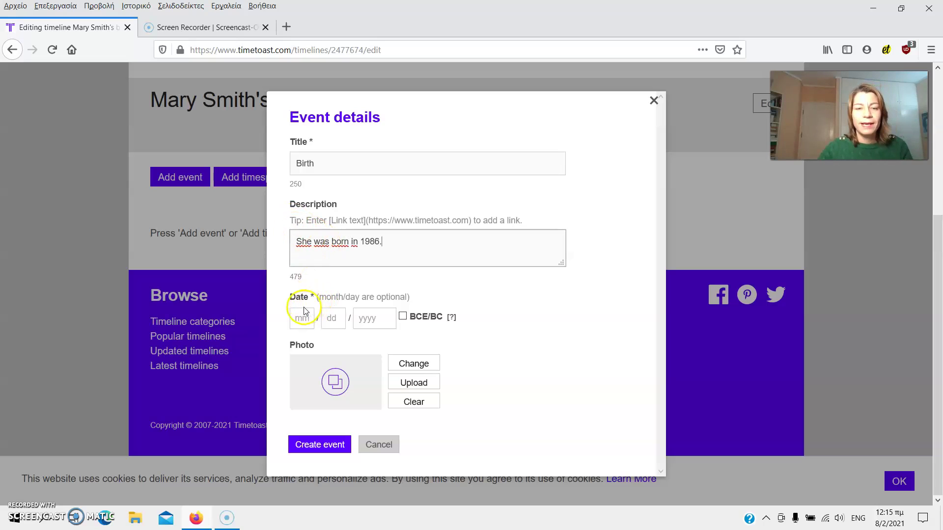
pyautogui.click(369, 323)
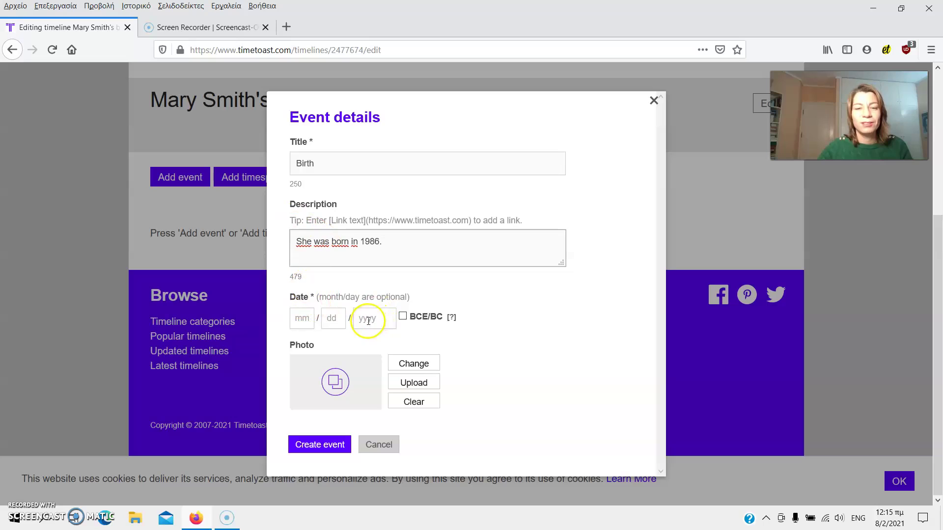
pyautogui.click(367, 320)
pyautogui.write('1')
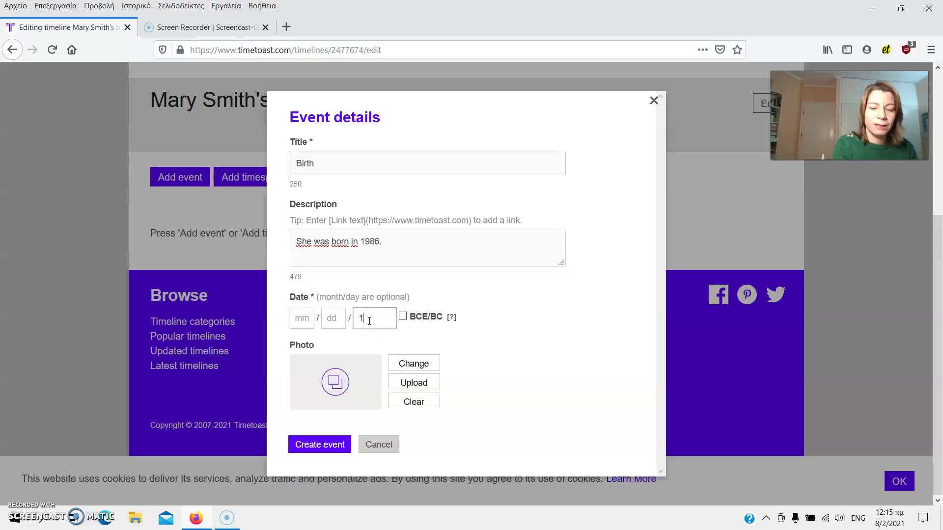
pyautogui.write('986')
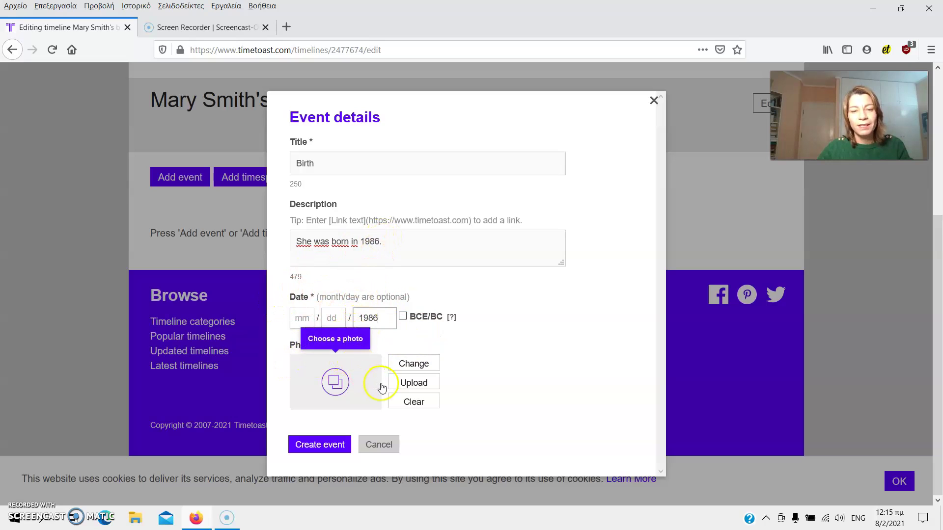
pyautogui.click(300, 445)
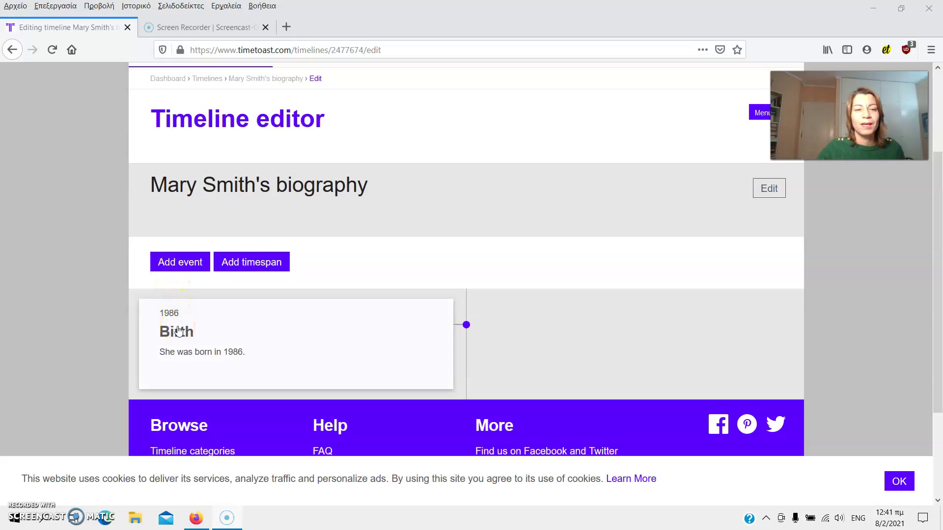
pyautogui.click(249, 273)
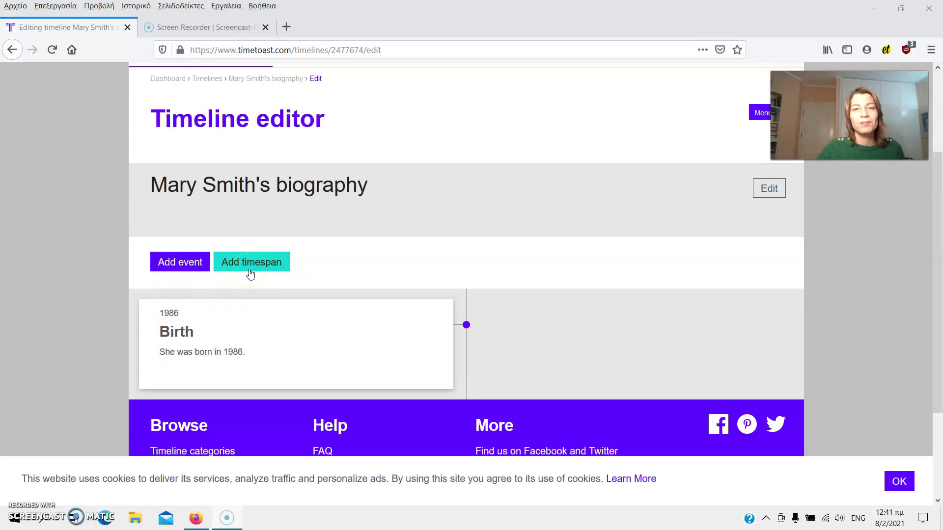
# - Add a 'University studies' timespan, 2003–2007, with its university student description
pyautogui.click(250, 271)
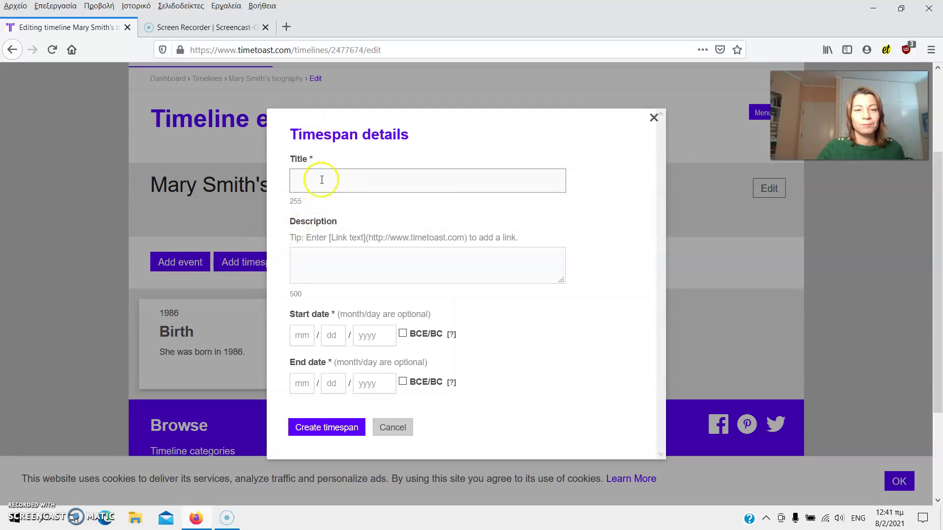
pyautogui.write('U')
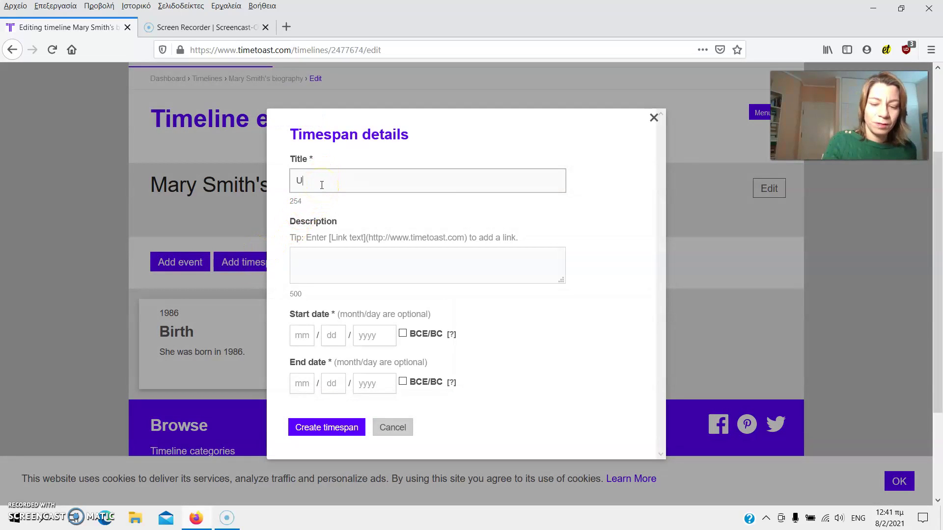
pyautogui.write('niversity studies')
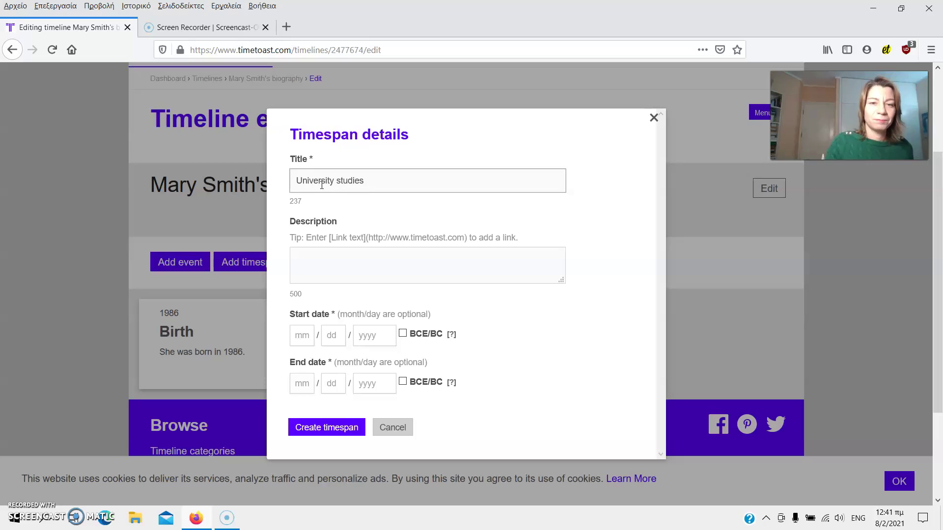
pyautogui.click(317, 267)
pyautogui.write('She was a universi')
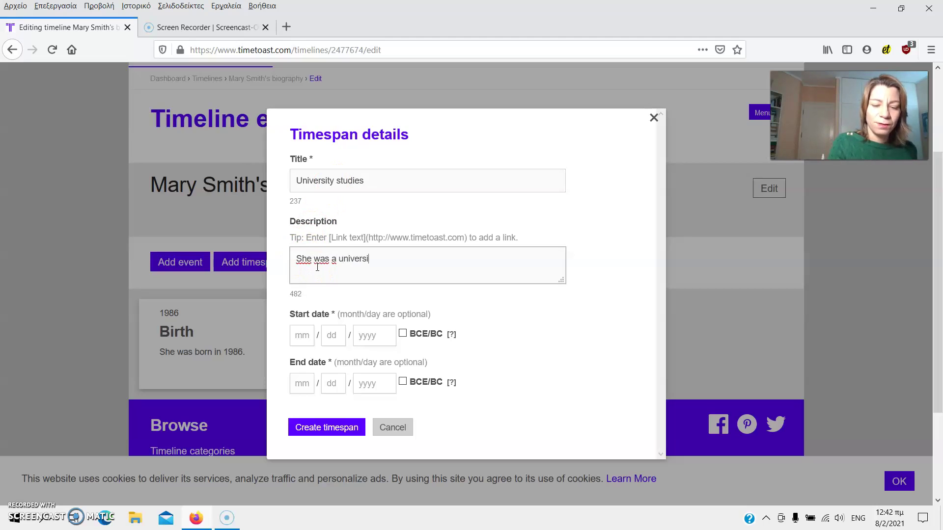
pyautogui.write('ty')
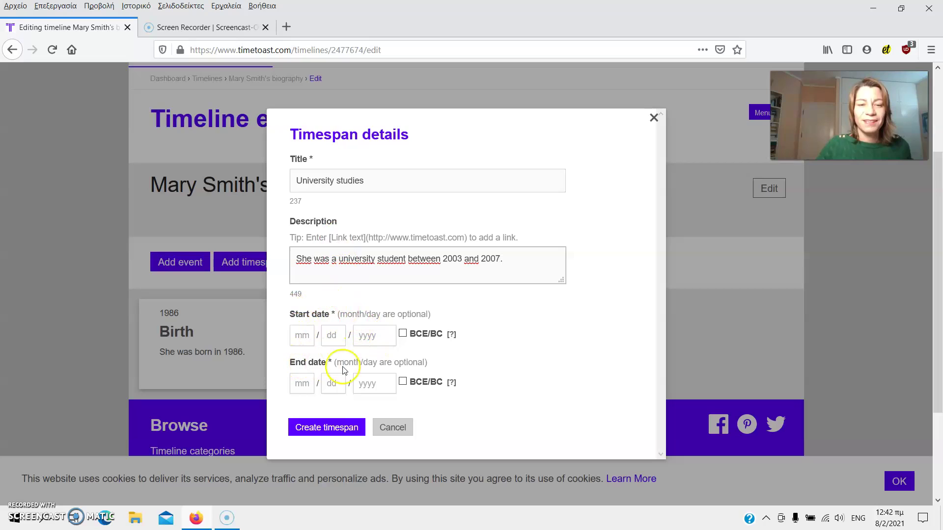
pyautogui.click(364, 338)
pyautogui.write('2')
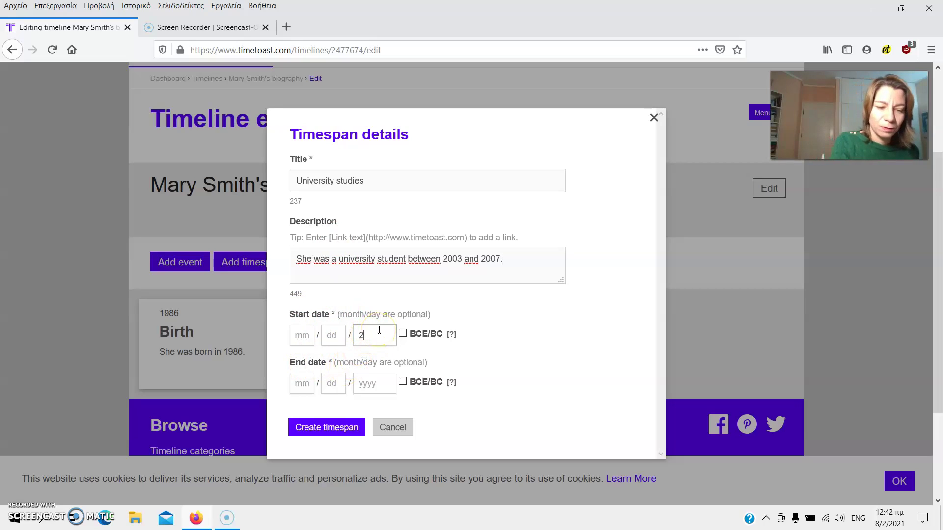
pyautogui.write('003')
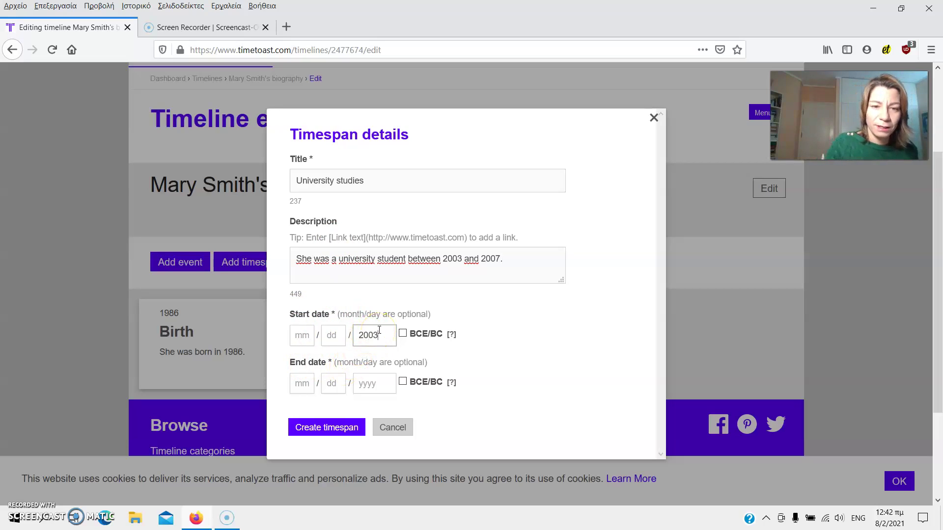
pyautogui.click(377, 385)
pyautogui.write('2')
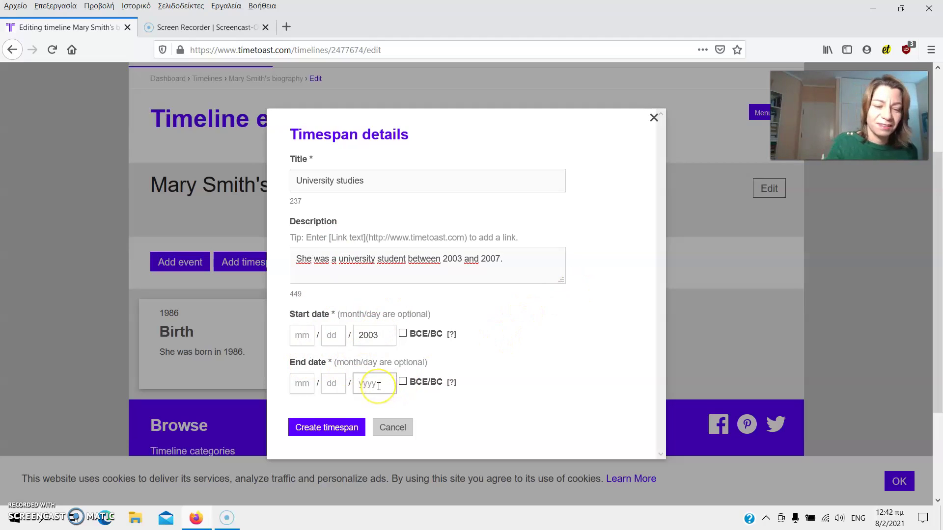
pyautogui.write('007')
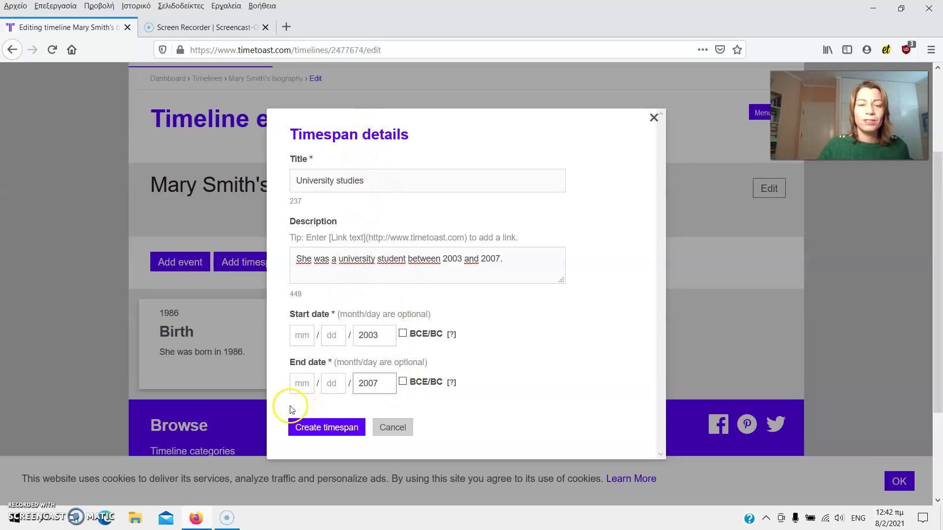
pyautogui.click(324, 429)
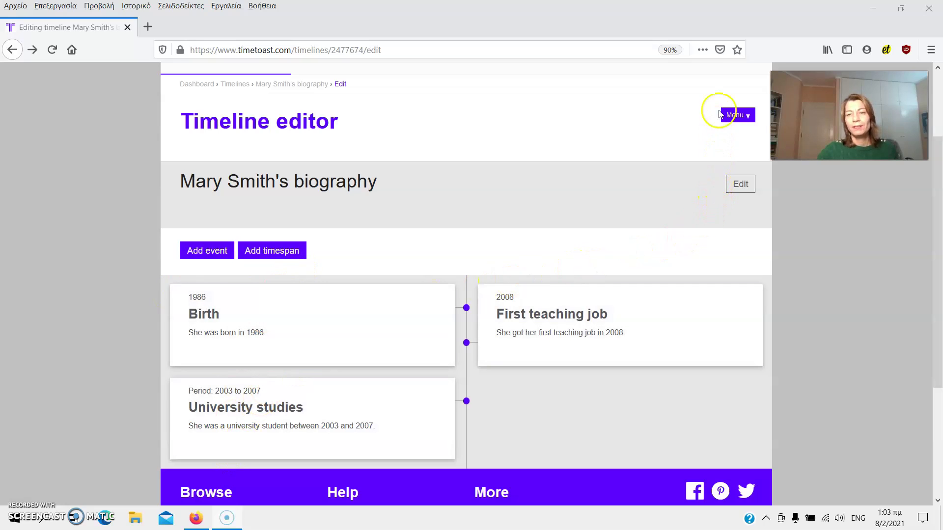
# - Open the editor's Menu to show the viewing, sharing and publishing options
pyautogui.click(746, 120)
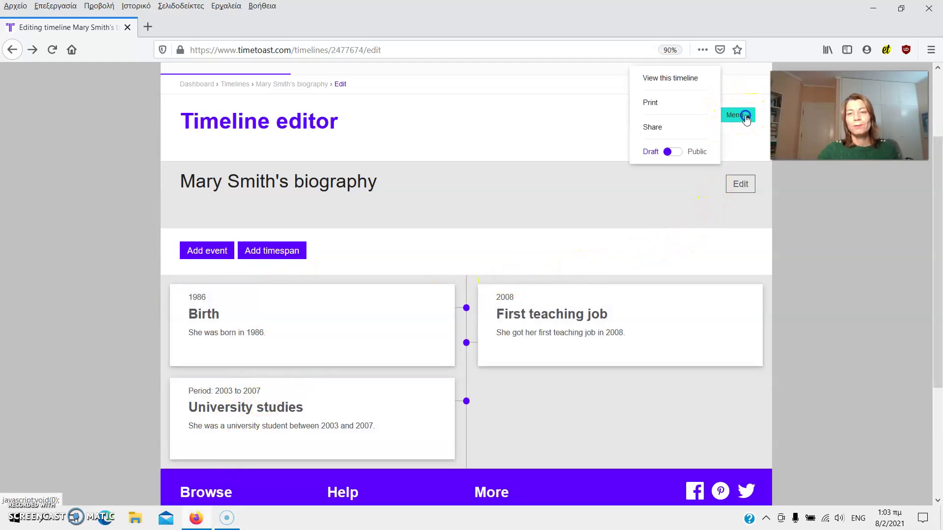
# - Open the visitor view, scroll to the 1986–2008 timeline bar, and bring up Menu
pyautogui.click(684, 78)
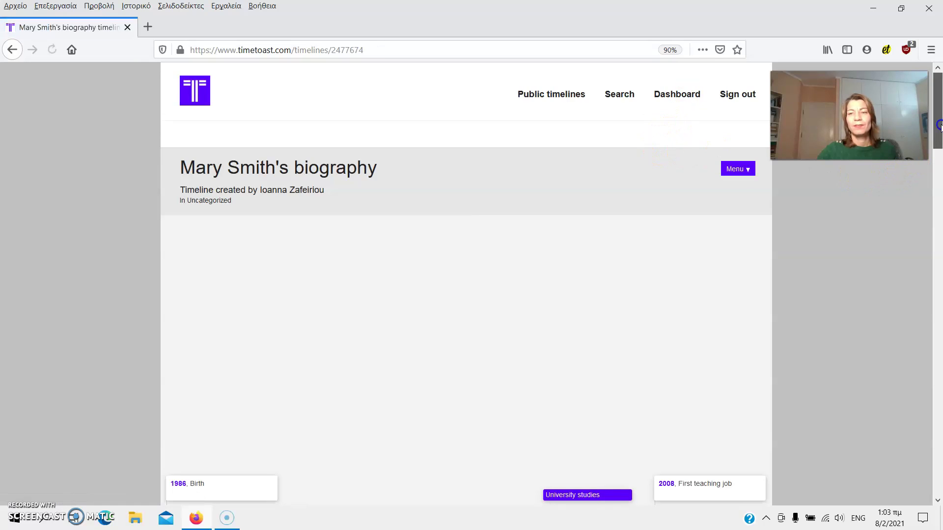
pyautogui.moveTo(938, 130); pyautogui.dragTo(939, 140)
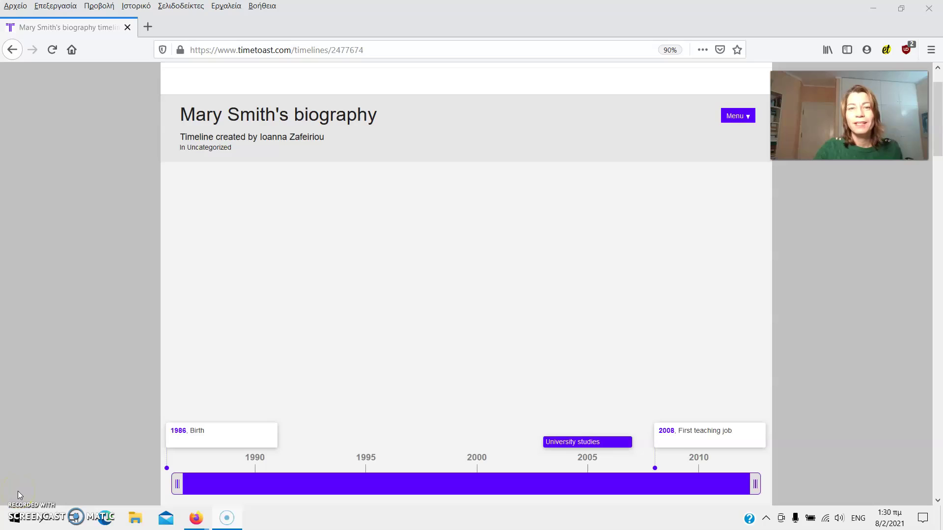
pyautogui.click(84, 366)
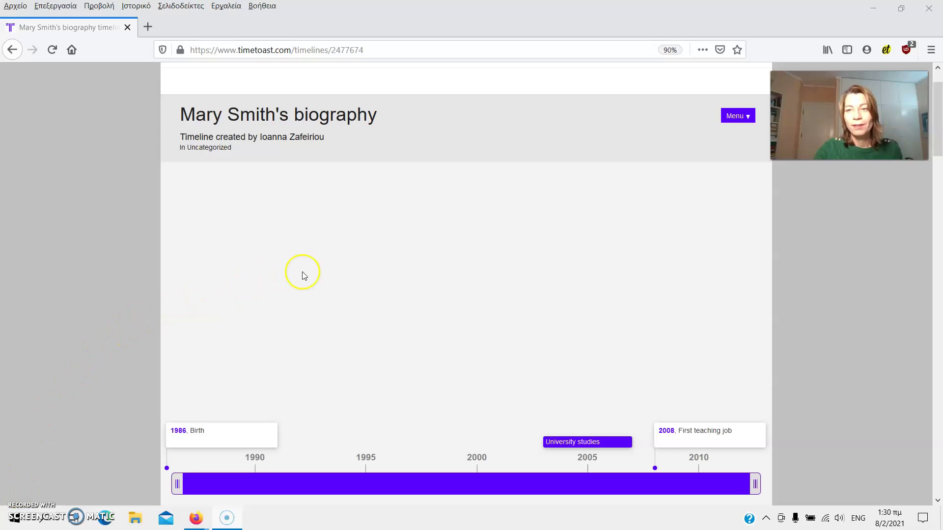
pyautogui.click(751, 117)
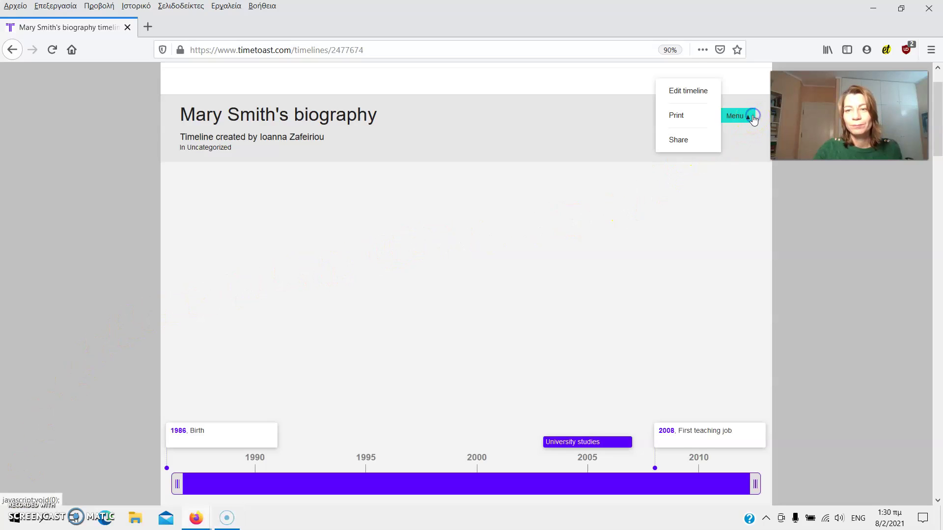
# - Edit the timeline details, set Publish status to Public, and save them
pyautogui.click(689, 93)
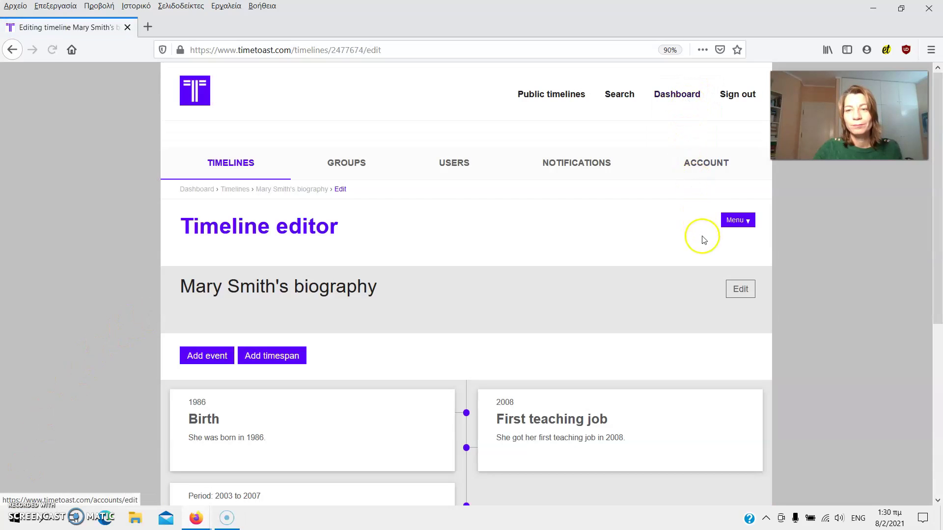
pyautogui.click(735, 287)
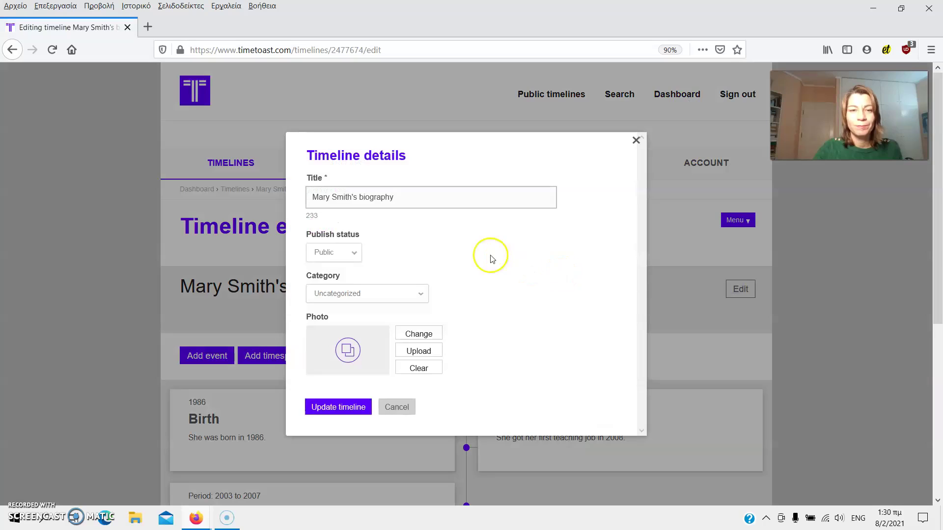
pyautogui.click(352, 252)
pyautogui.click(354, 283)
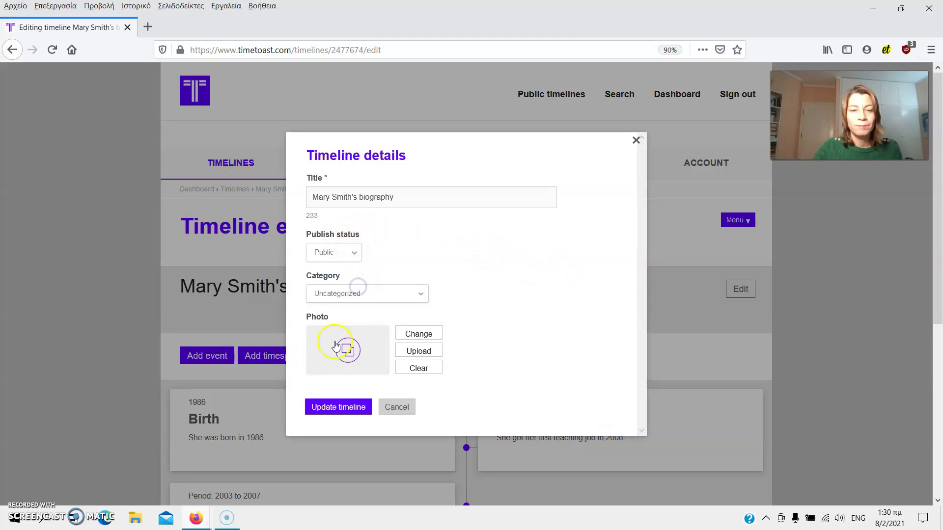
pyautogui.click(325, 407)
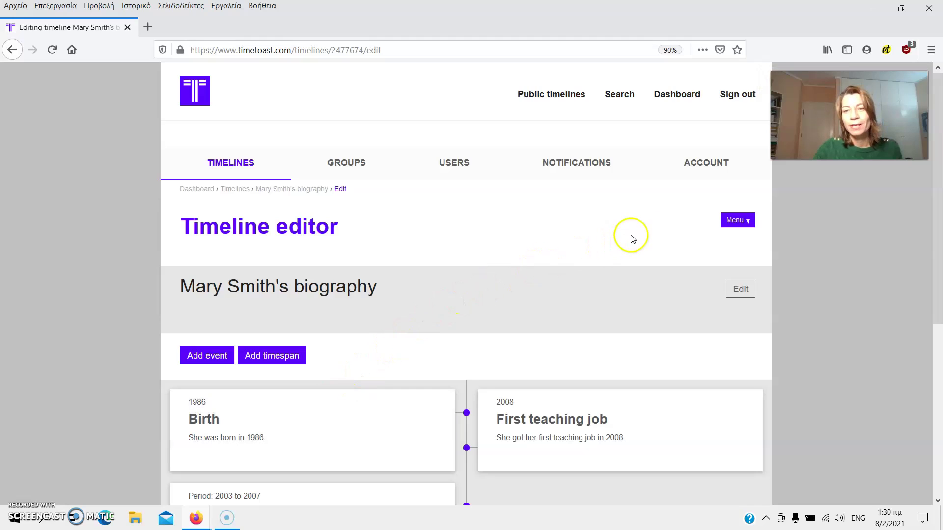
# - Choose Share from the Menu to get the timeline's public link
pyautogui.click(739, 220)
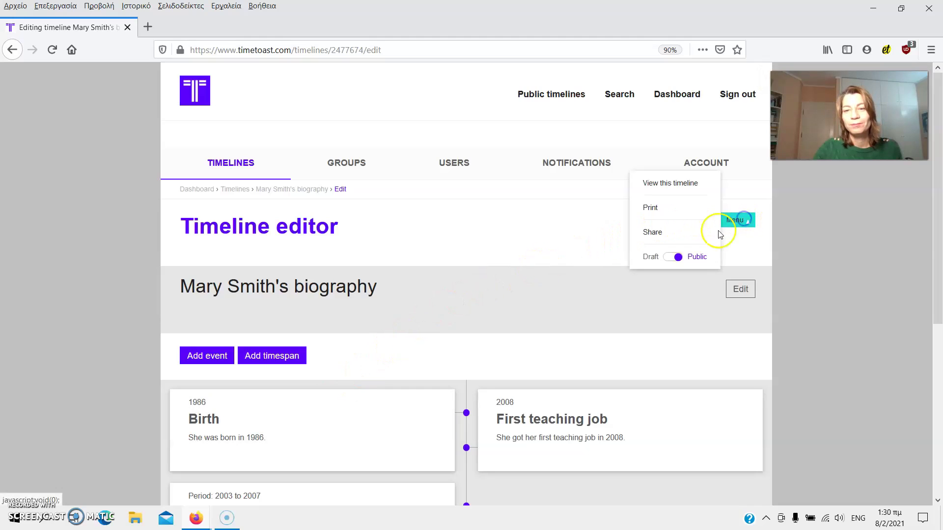
pyautogui.click(654, 232)
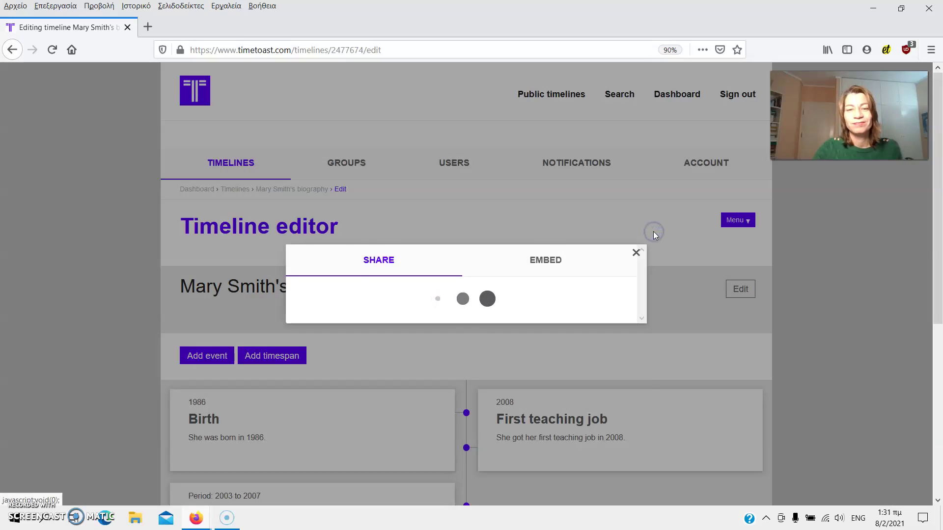